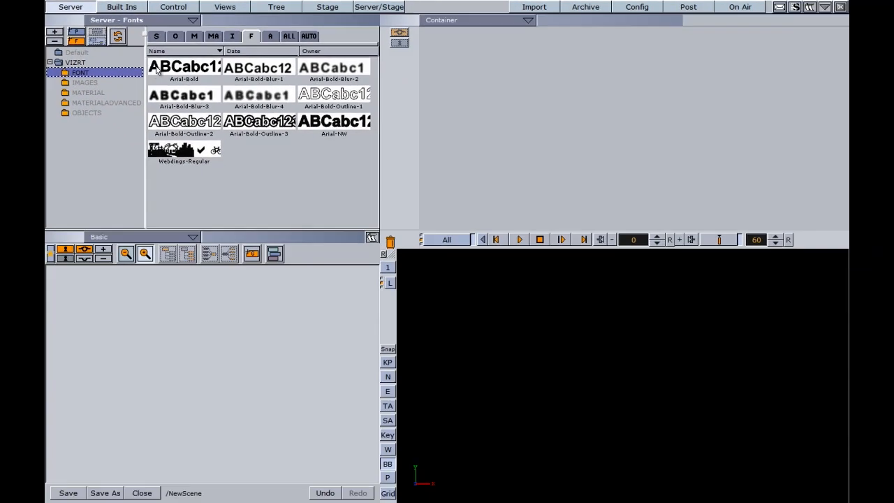
Step: Add the Arial-Bold font to the scene tree and set its text to "Arial-Bold Arial-Bold Arial-Bold"
drag(218, 80, 101, 373)
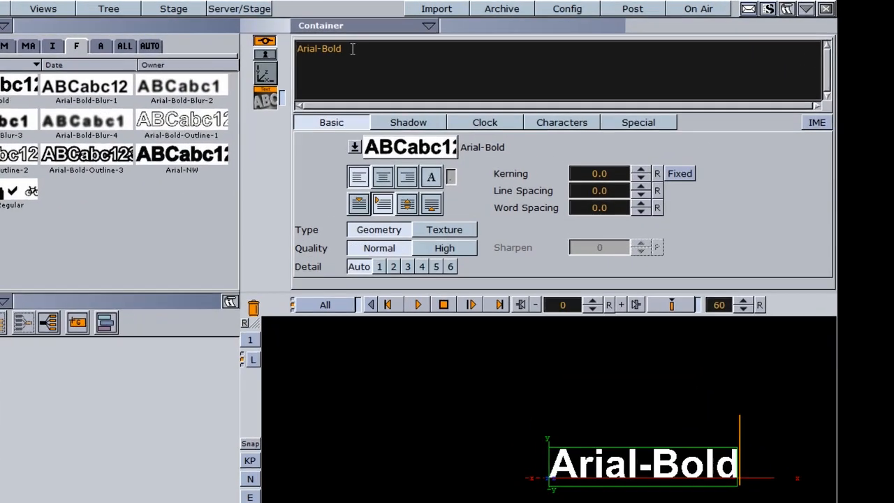
drag(469, 39, 403, 34)
key(ctrl+c)
click(338, 48)
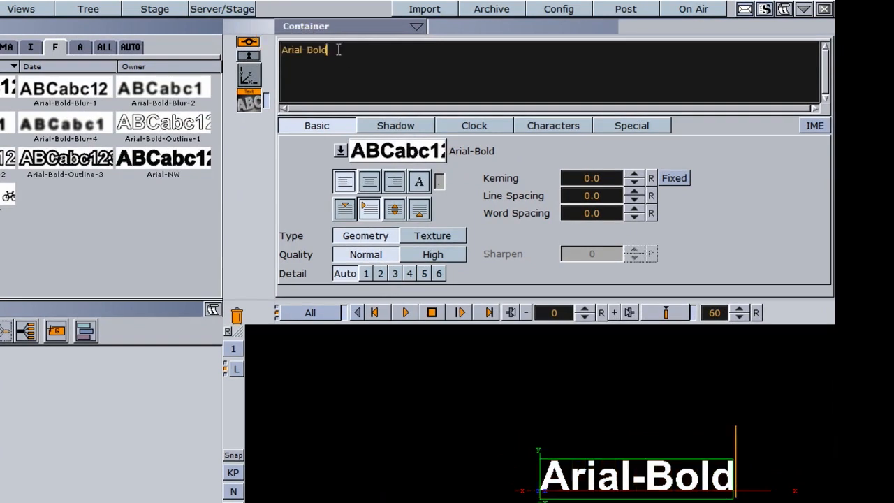
key(ctrl+v)
key(ctrl+v)
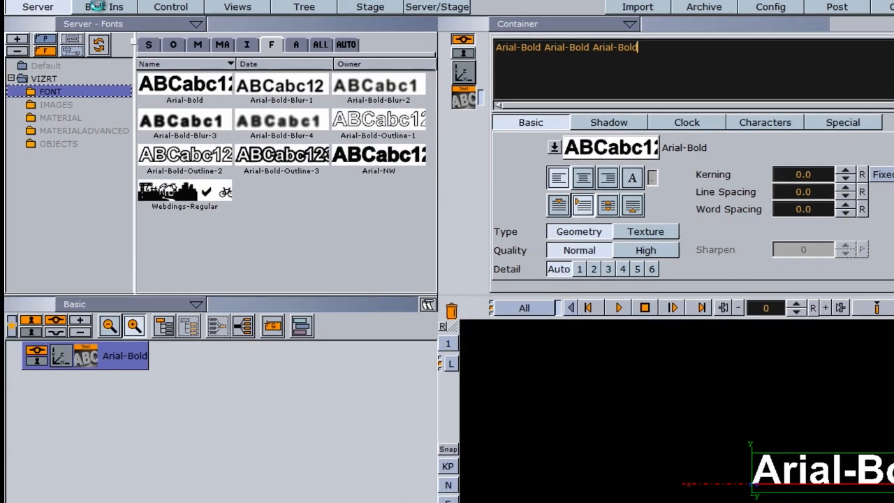
Step: Apply the TFxArrange text effect to the Arial-Bold container and scale the container uniformly to 0.59
click(97, 6)
drag(266, 90, 132, 361)
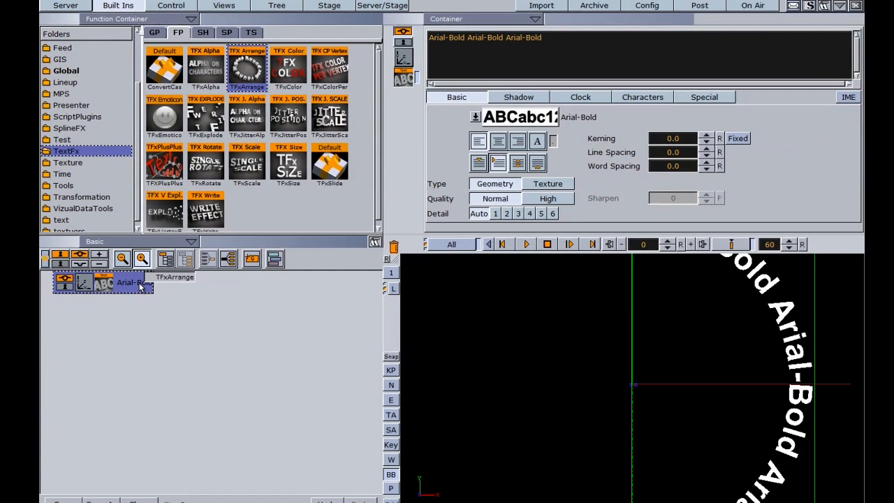
drag(142, 287, 143, 283)
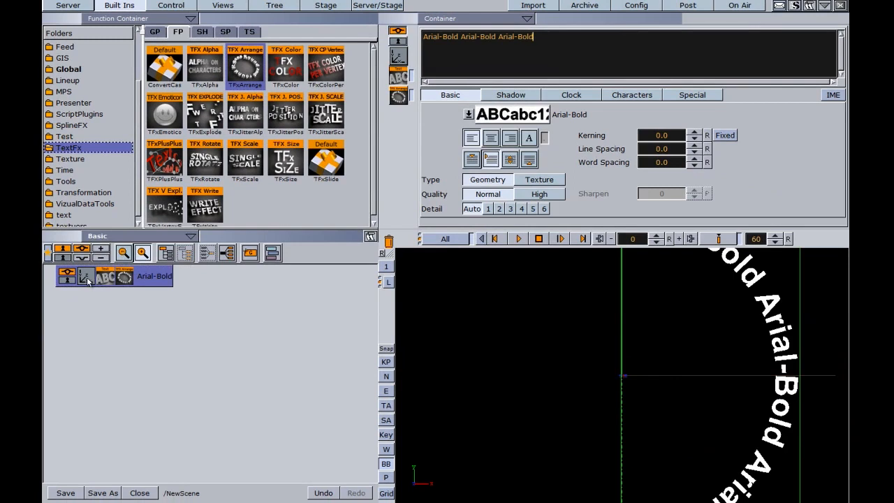
click(86, 279)
drag(471, 174, 449, 176)
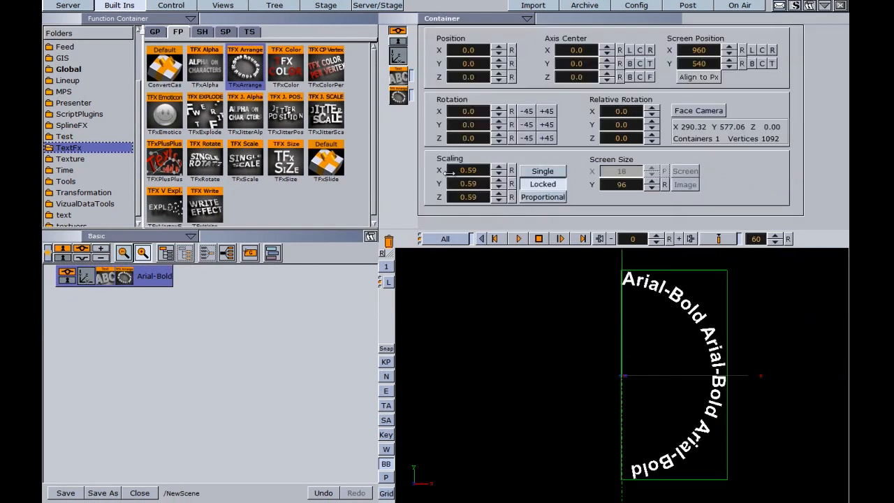
Step: Extend the text with the filler string "dkdkfjdfkdsfjlsafkdslkfdkfkdkd" to fill out the circle
click(396, 78)
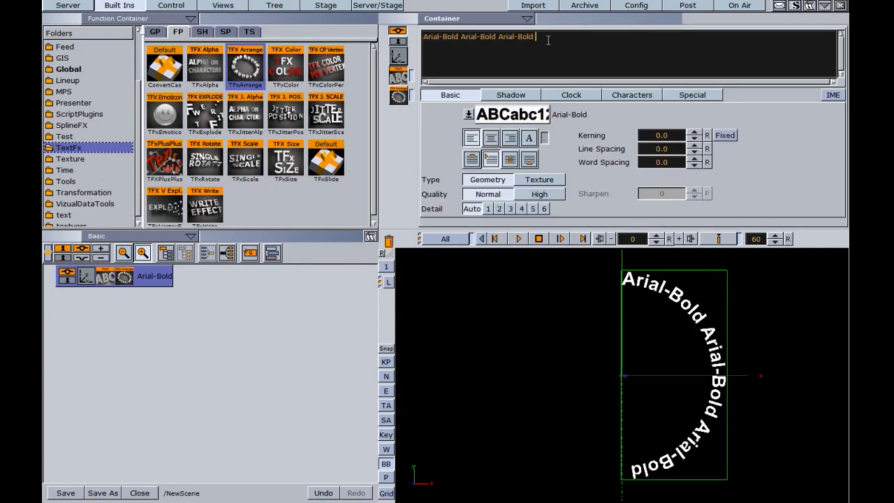
text(dkdkfjdfkdsfjlsafkdslkf)
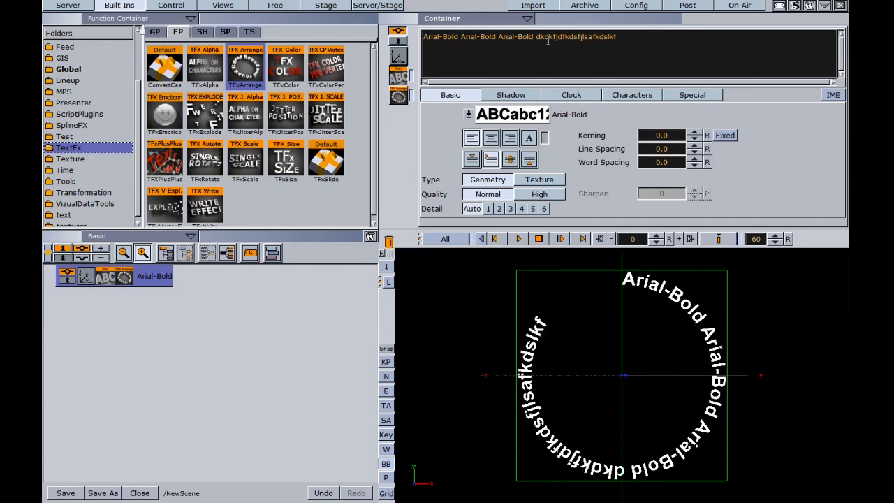
text(dkfkdkd)
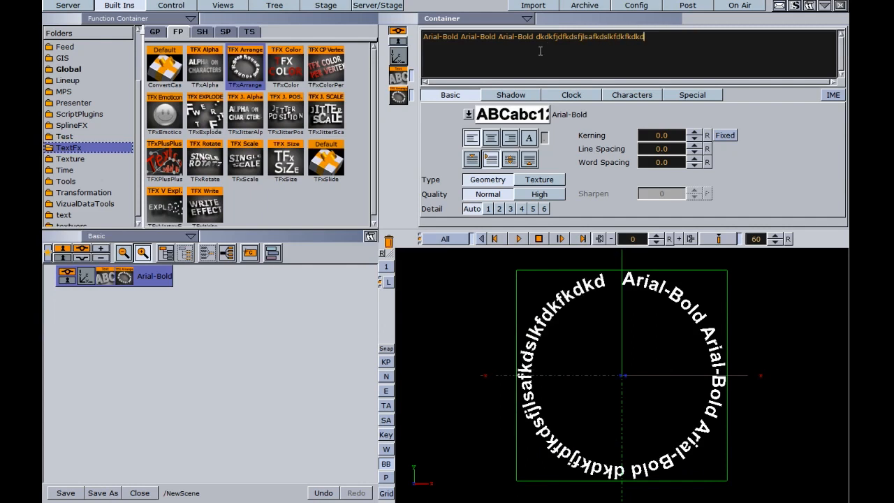
Step: Try different TFxArrange offset and scale percentages on the circular text, resetting each to its default
click(398, 98)
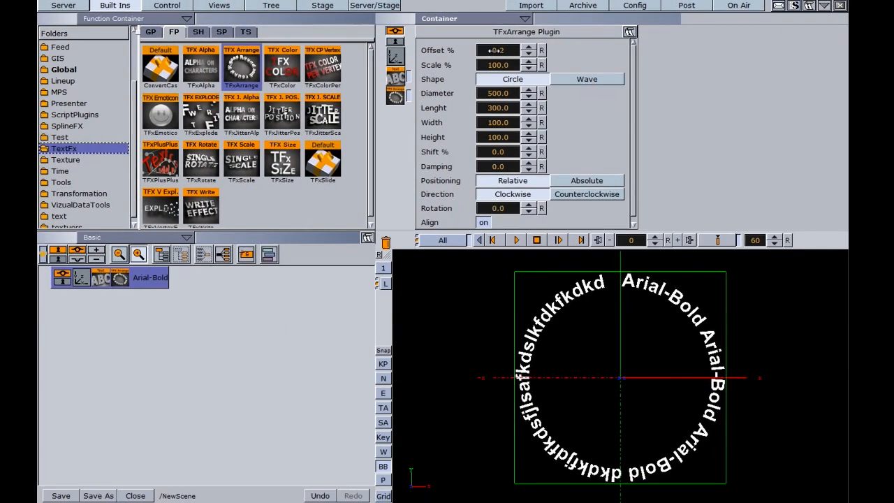
mouse_move(495, 50)
mouse_down()
mouse_move(333, 49)
mouse_move(520, 66)
mouse_move(493, 66)
mouse_up()
click(542, 51)
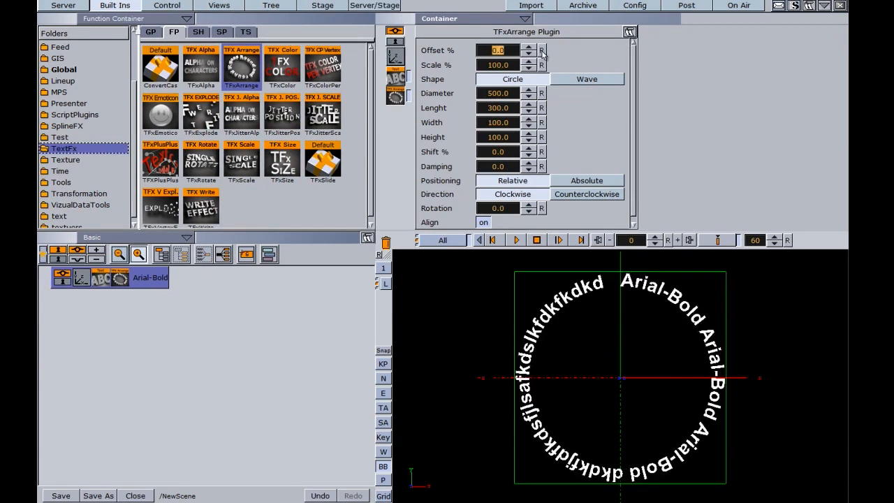
drag(485, 68, 424, 79)
drag(224, 68, 518, 47)
click(541, 65)
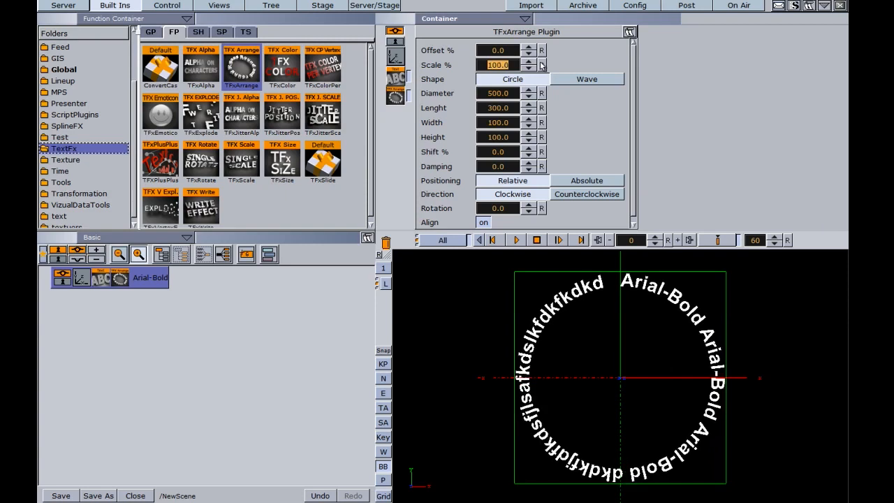
Step: Try several circle diameters in TFxArrange, ending at 379.4
key(Tab)
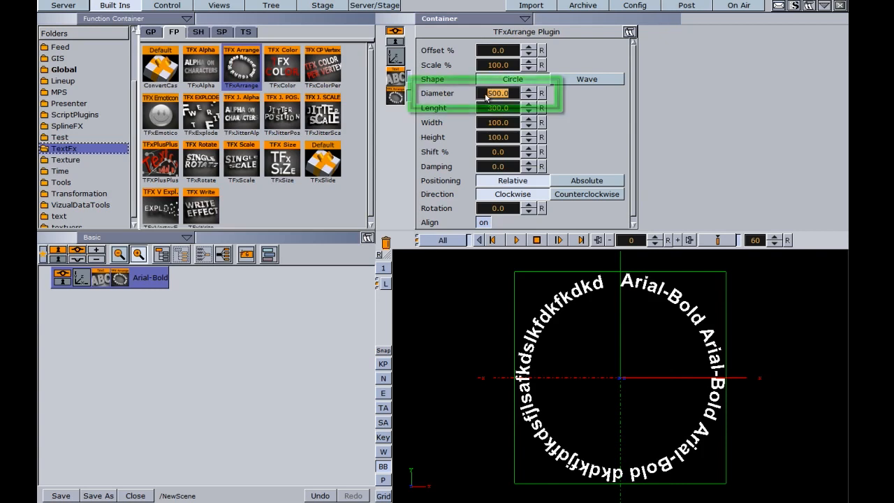
drag(492, 95, 600, 118)
drag(513, 93, 135, 28)
drag(510, 94, 38, 8)
drag(508, 94, 508, 97)
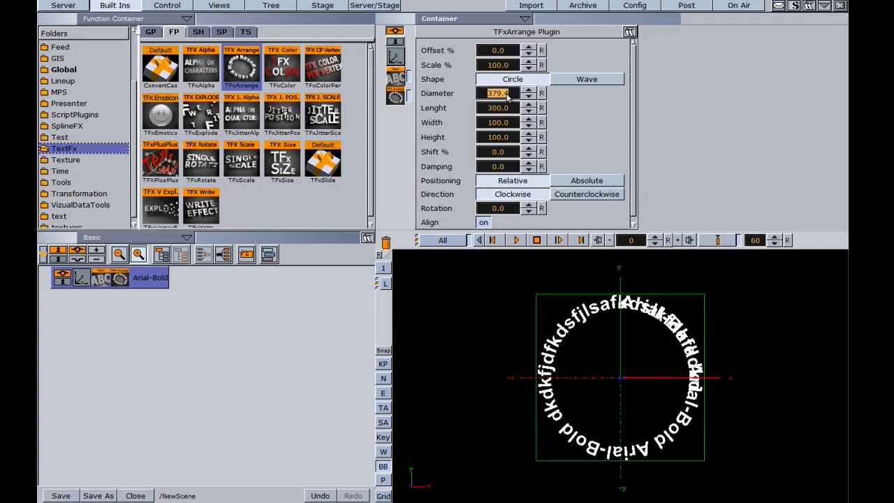
Step: Delete the trailing characters of the text so it ends in "dkdkfjdfkdsfjlsafkd"
click(395, 77)
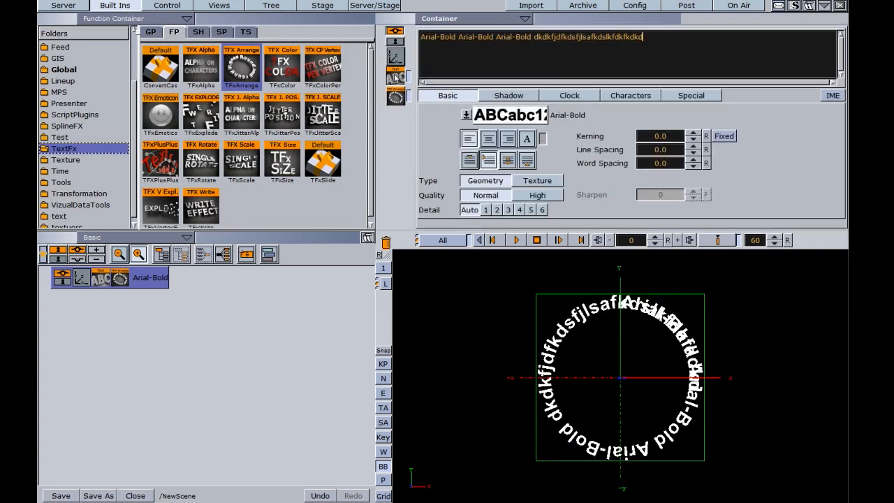
drag(655, 39, 606, 35)
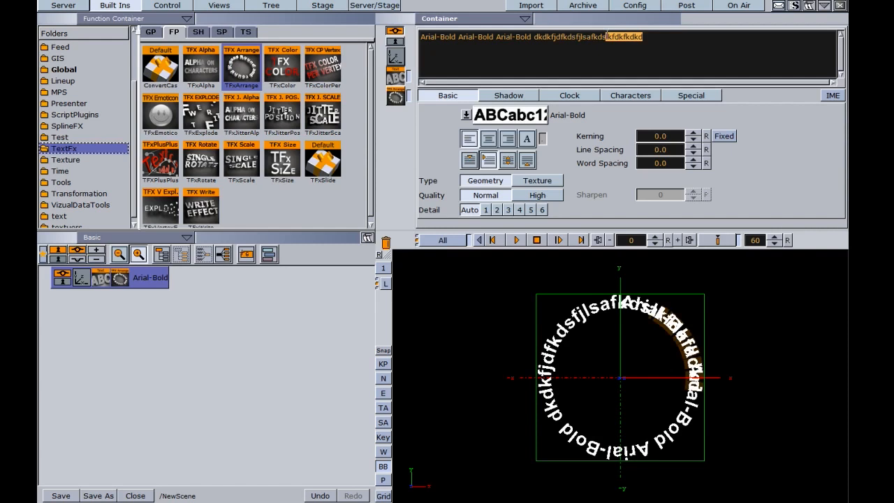
key(BackSpace)
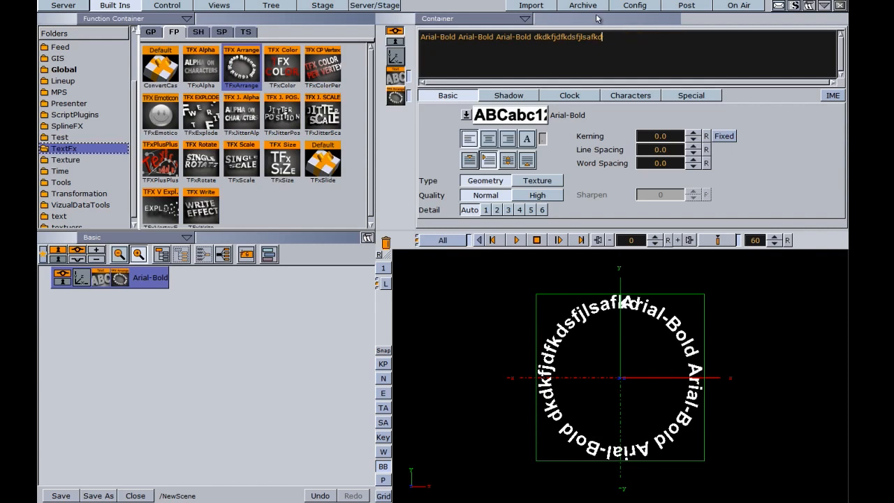
Step: Reset the TFxArrange diameter to its default, then try changing the length and reset it too
click(395, 97)
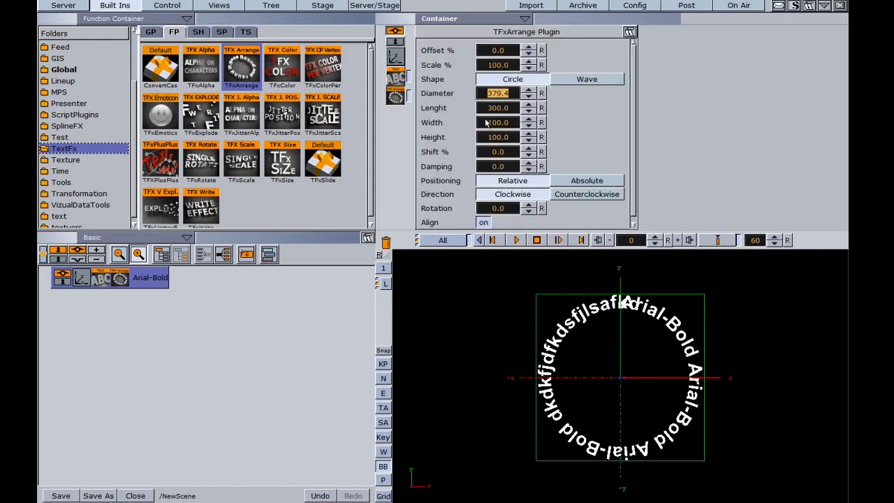
click(541, 93)
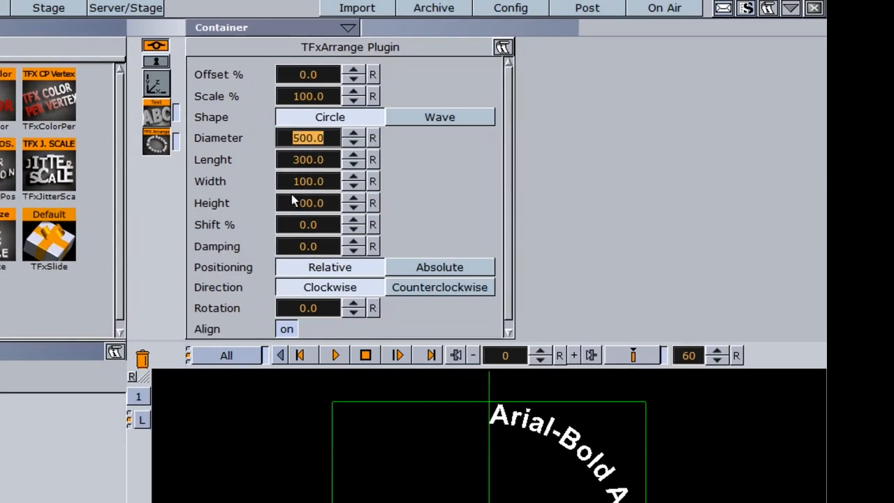
drag(287, 162, 300, 129)
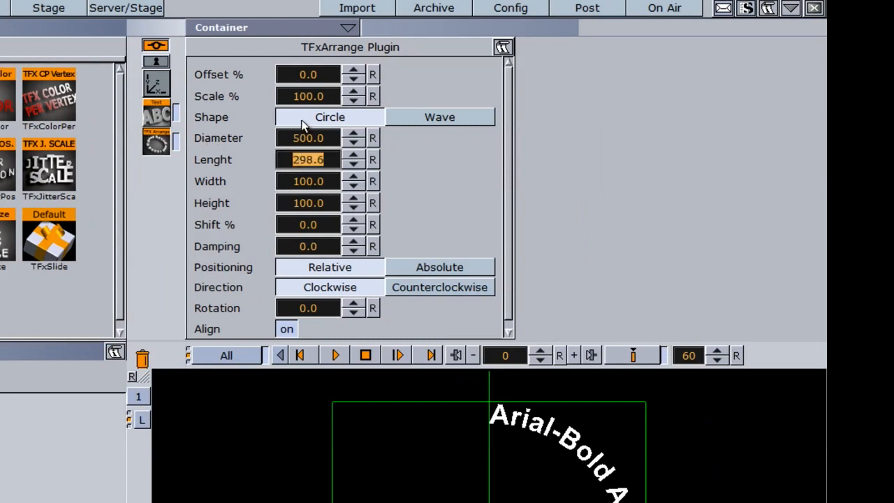
click(372, 160)
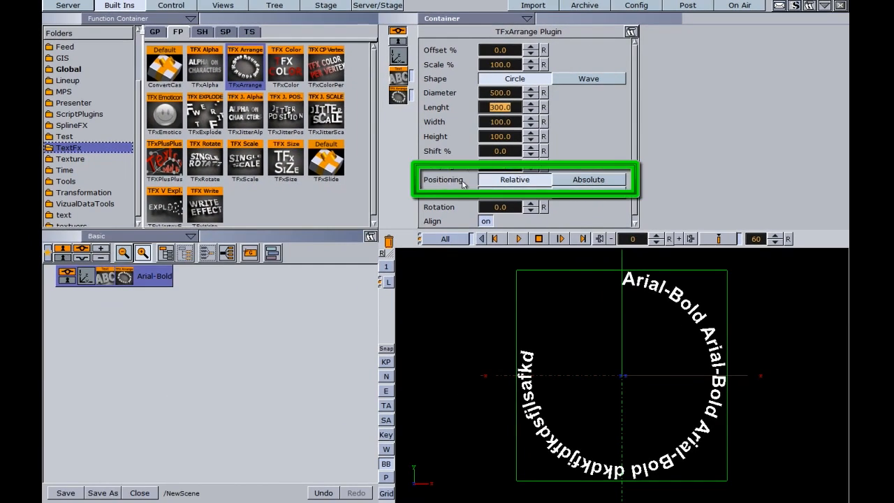
Step: Try Absolute positioning and Counterclockwise direction on the circular text, switching back to Relative and Clockwise
click(578, 181)
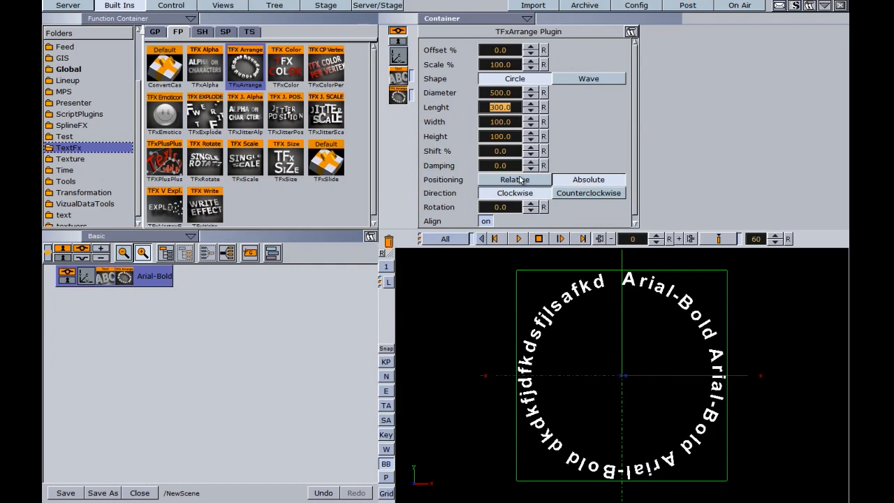
click(588, 180)
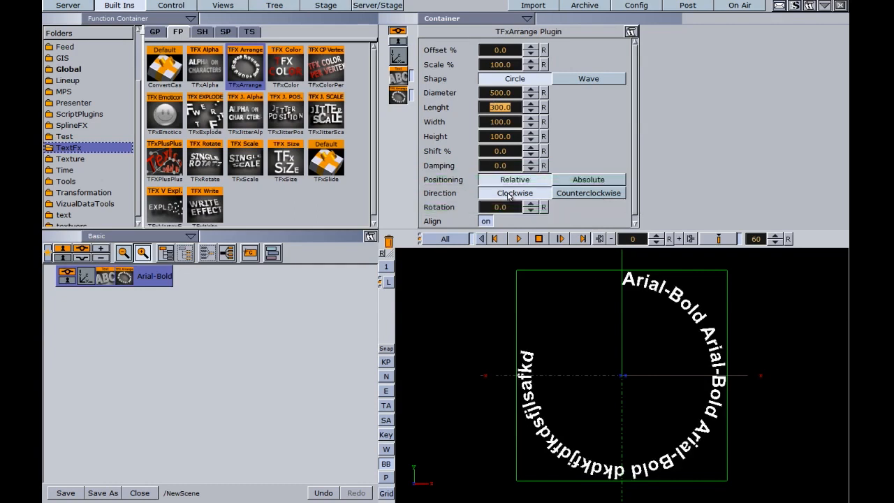
click(585, 194)
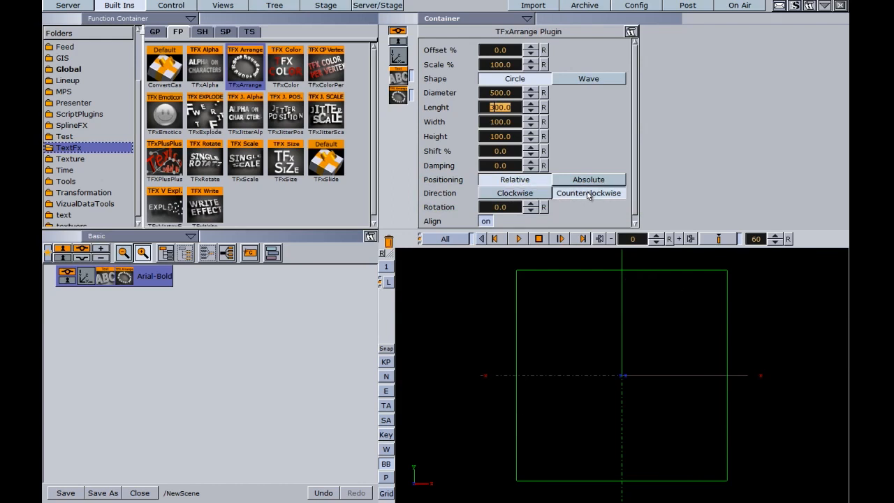
click(530, 195)
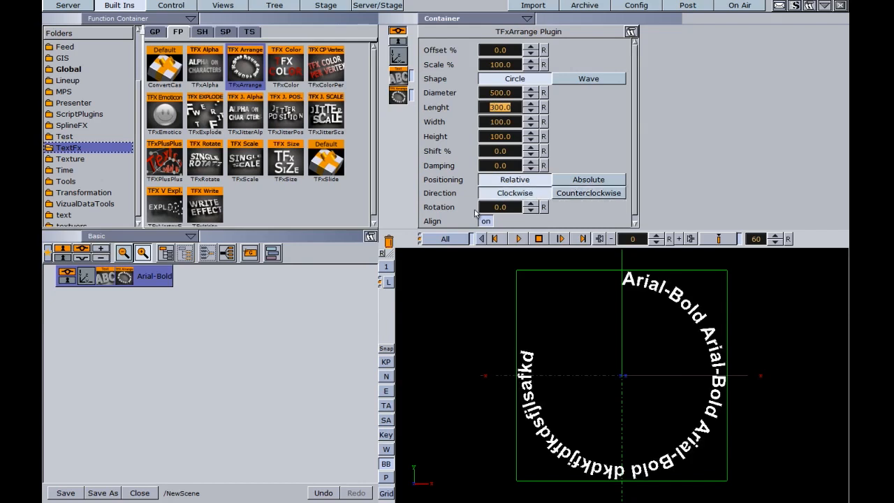
Step: Set the TFxArrange character rotation to 90 and rotate the container to 91 degrees about X
drag(488, 208, 544, 210)
text(90)
key(Return)
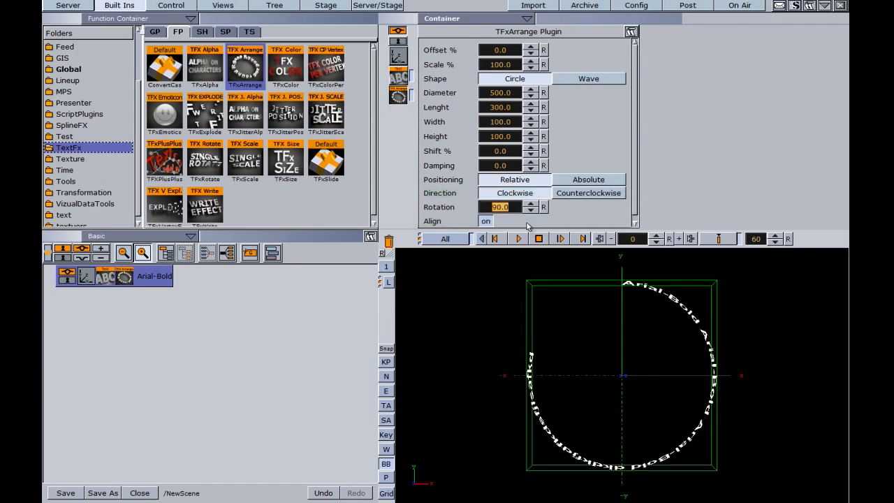
click(398, 56)
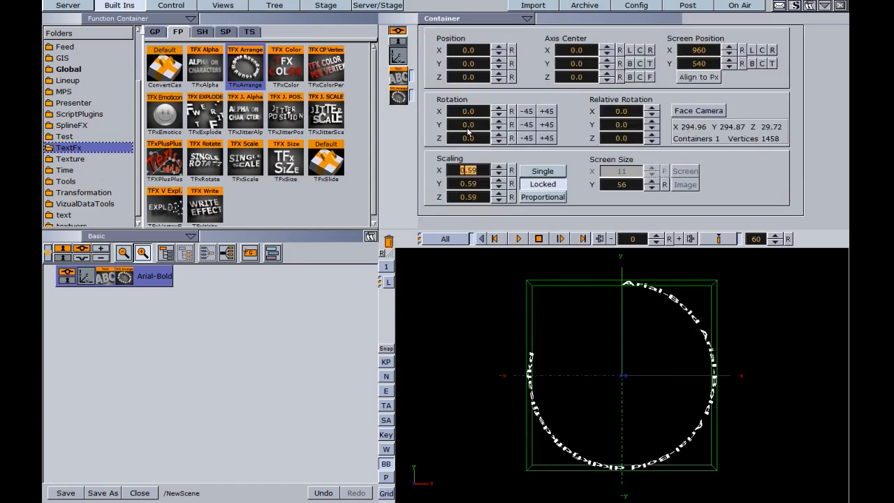
drag(454, 113, 498, 122)
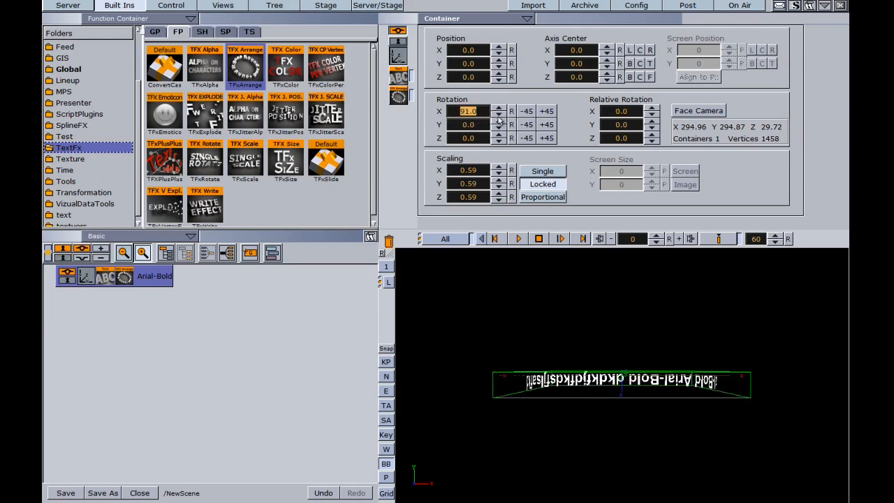
Step: Reset the TFxArrange character rotation and the container's X rotation to 0
click(399, 99)
click(544, 208)
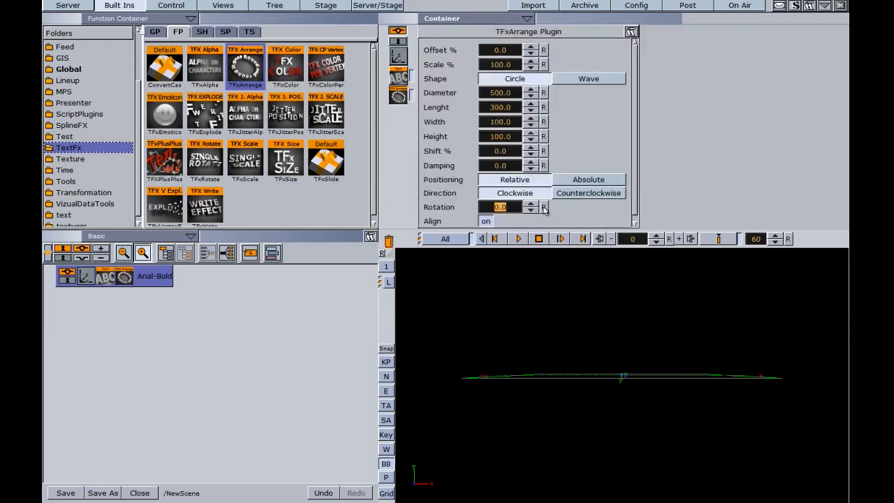
click(398, 57)
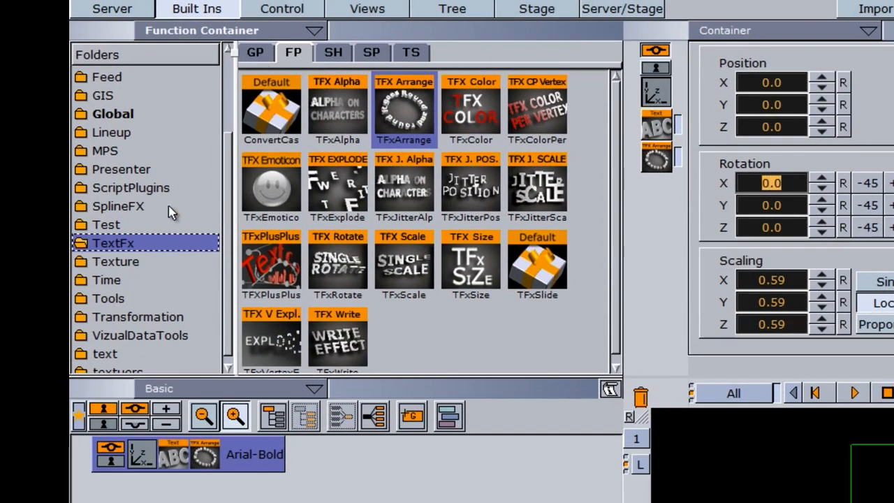
Step: Add the Extrusion function from the Global folder and the _Gradient_-BW1 image from IMAGES to the Arial-Bold container
click(115, 115)
drag(546, 102, 261, 454)
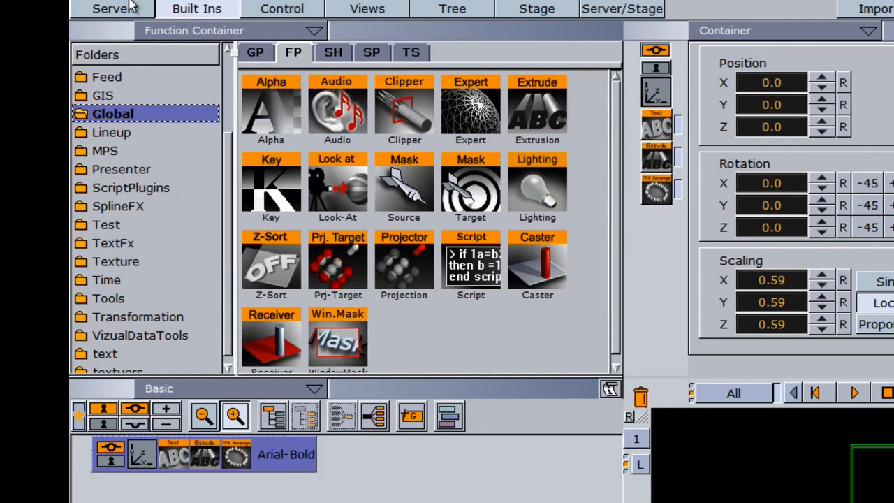
click(129, 8)
click(379, 58)
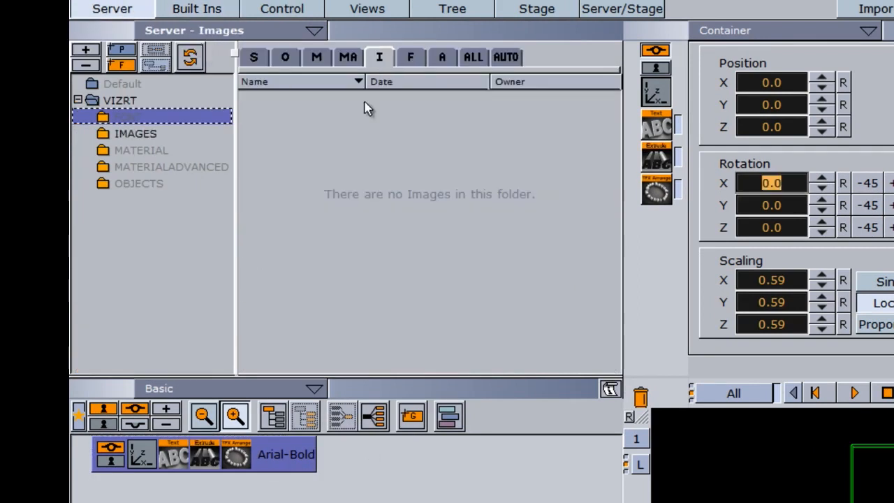
click(136, 133)
scroll(618, 209, down, 10)
scroll(605, 296, down, 3)
drag(437, 320, 268, 468)
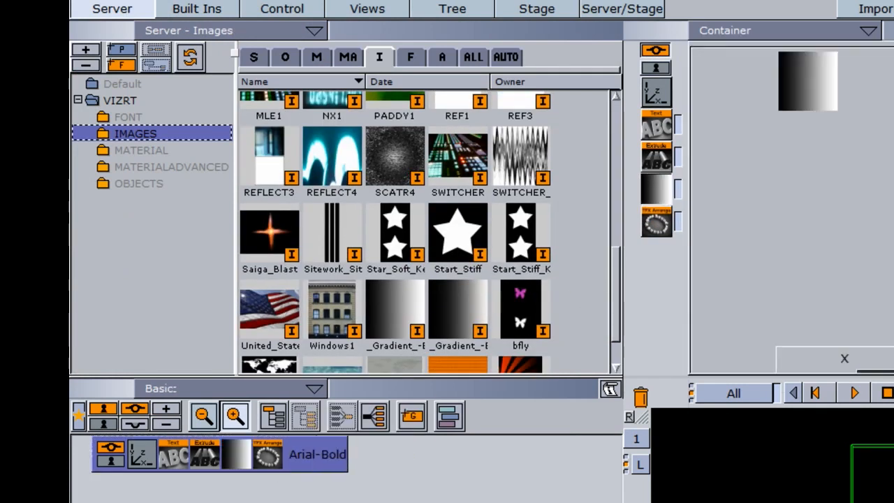
Step: Set the gradient texture's mapping to Reflection and open the container's TFxArrange settings
click(803, 172)
click(783, 177)
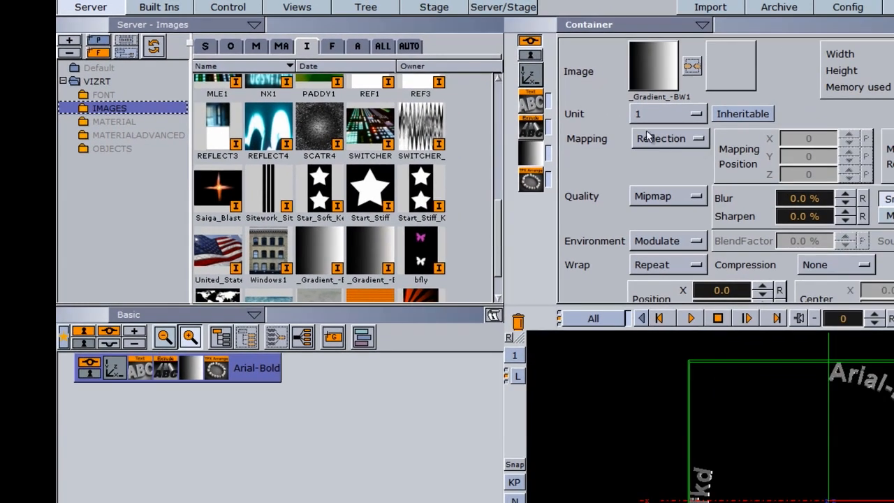
click(531, 181)
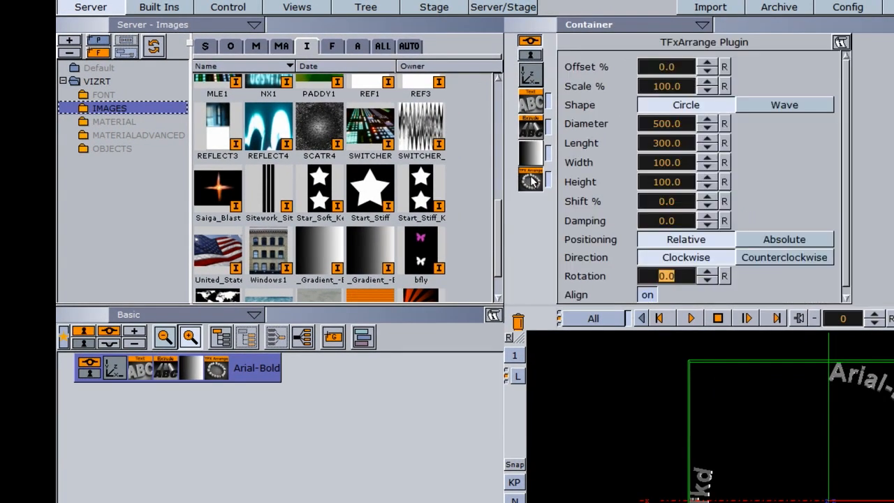
Step: Set the TFxArrange character rotation to 90 and rotate the Arial-Bold container to -82 degrees about X
click(665, 279)
text(90)
key(Return)
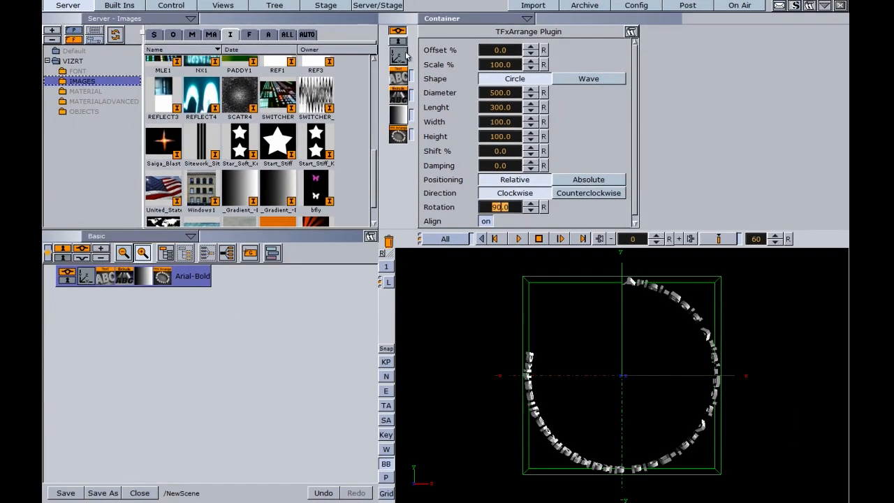
click(401, 56)
drag(468, 111, 424, 134)
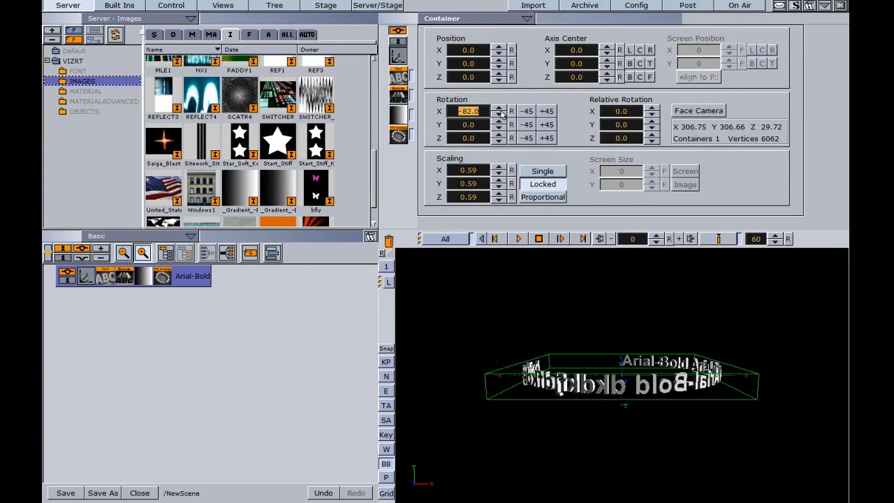
Step: Set the TFxArrange character rotation to -90 and rotate the Arial-Bold container to 96 degrees about X
click(399, 134)
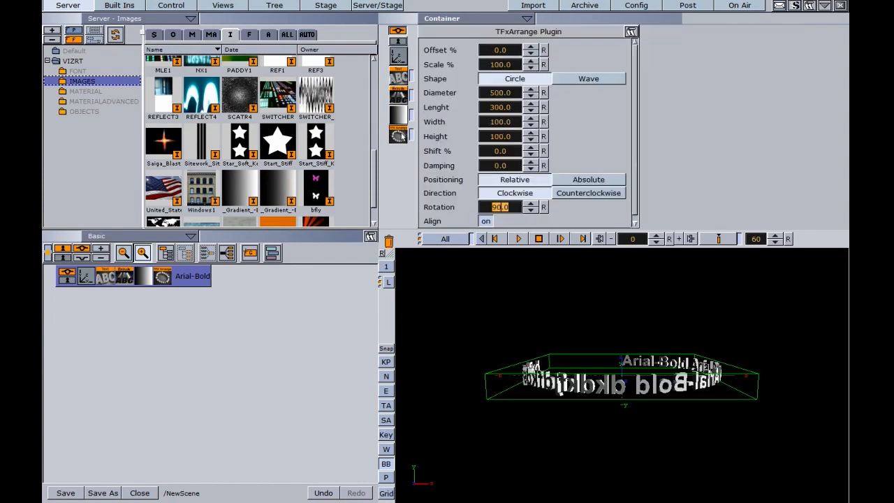
click(491, 208)
text(-)
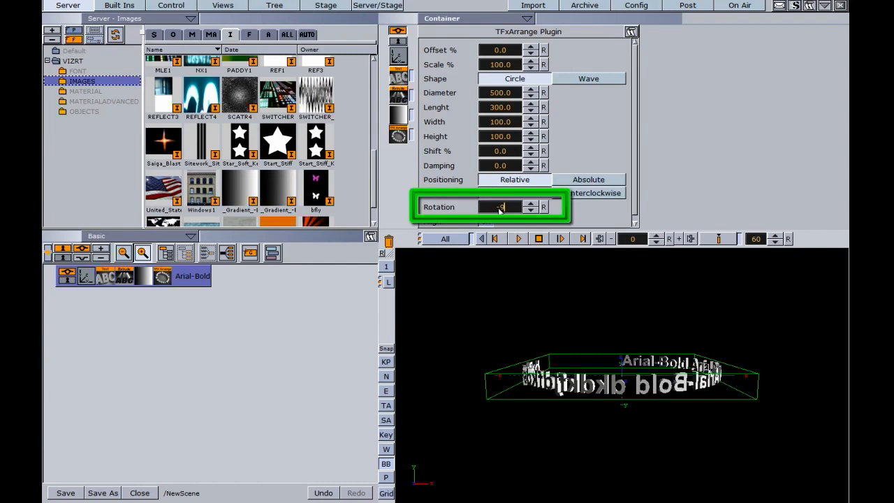
text(90)
key(Return)
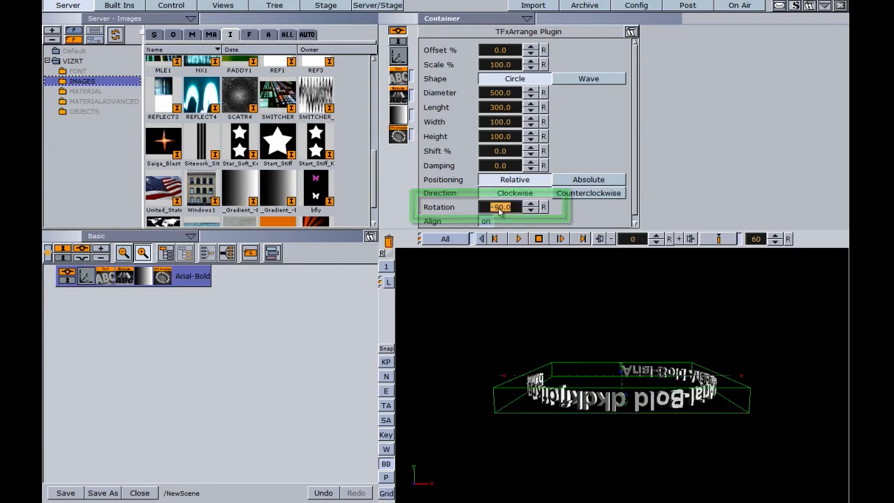
click(398, 57)
drag(460, 112, 558, 111)
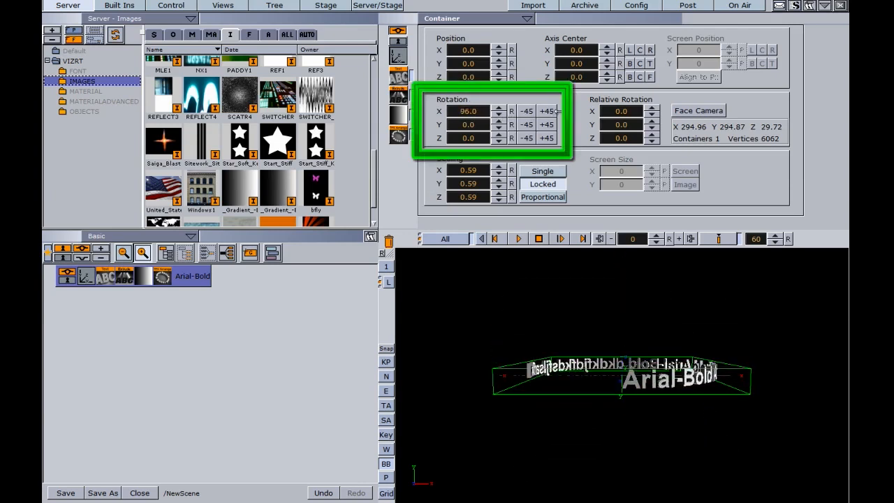
Step: Set the TFxArrange offset to -6.3 % and adjust the Arial-Bold container's rotation about Z
click(398, 137)
drag(508, 53, 469, 52)
click(397, 56)
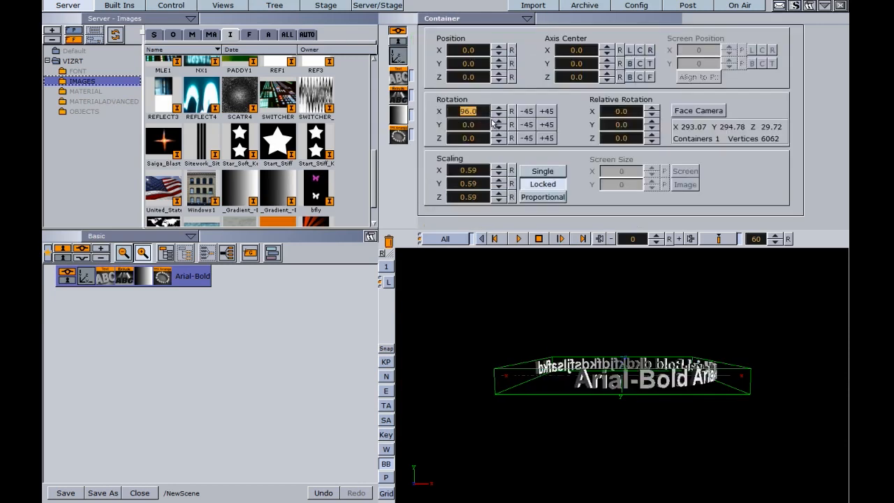
drag(473, 140, 494, 138)
Step: Change the TFxArrange shape to Wave with length 311.9, width 79.1, height 146.9 and shift -57.8 %
click(397, 136)
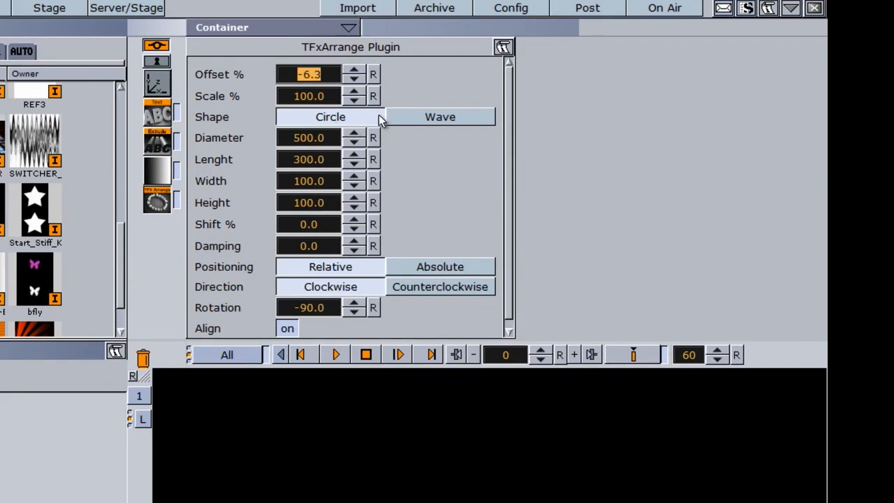
click(418, 116)
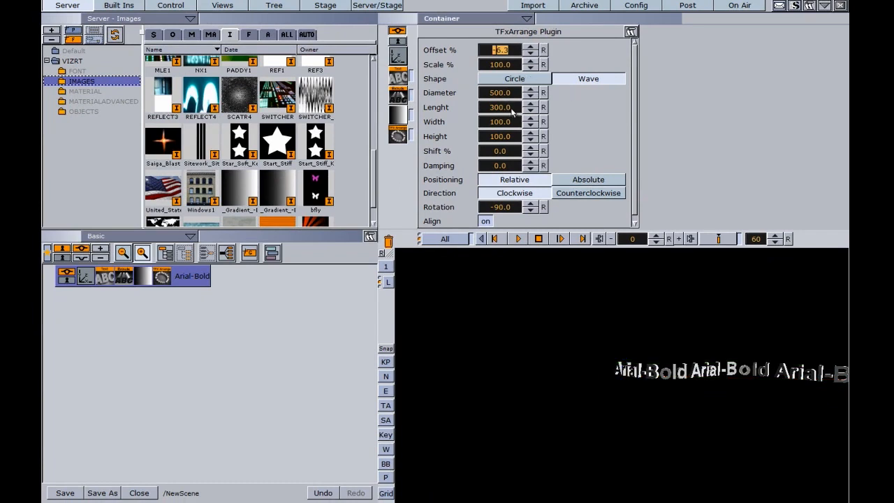
drag(512, 112, 517, 104)
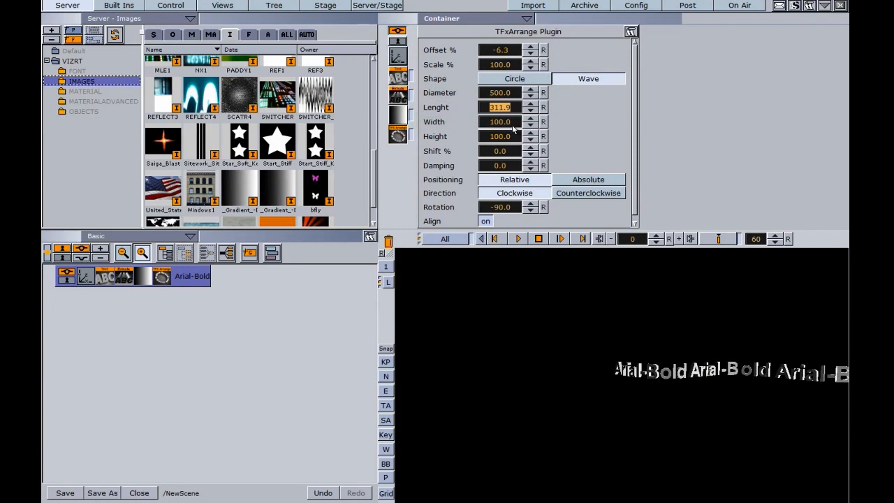
drag(512, 124, 515, 120)
drag(239, 103, 394, 117)
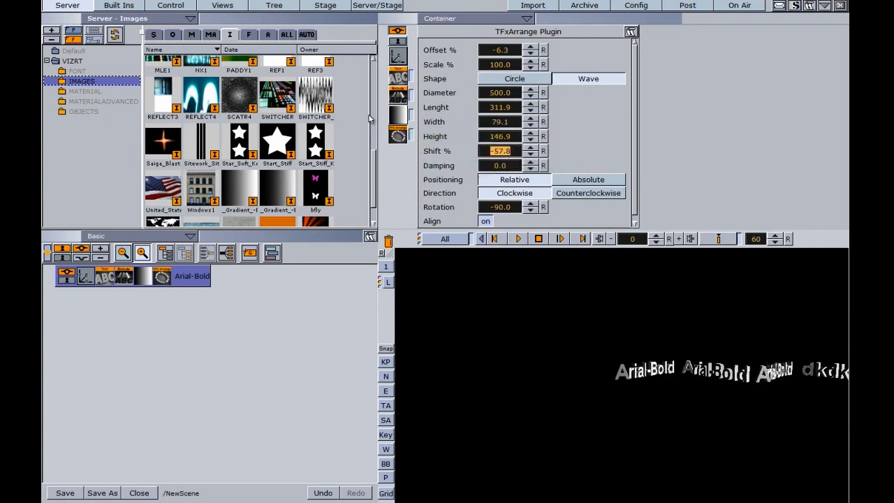
Step: Adjust the wave to offset -75.9 %, length 292.1, width 98.7, height 155.2 and shift -61.7 %
drag(511, 53, 449, 85)
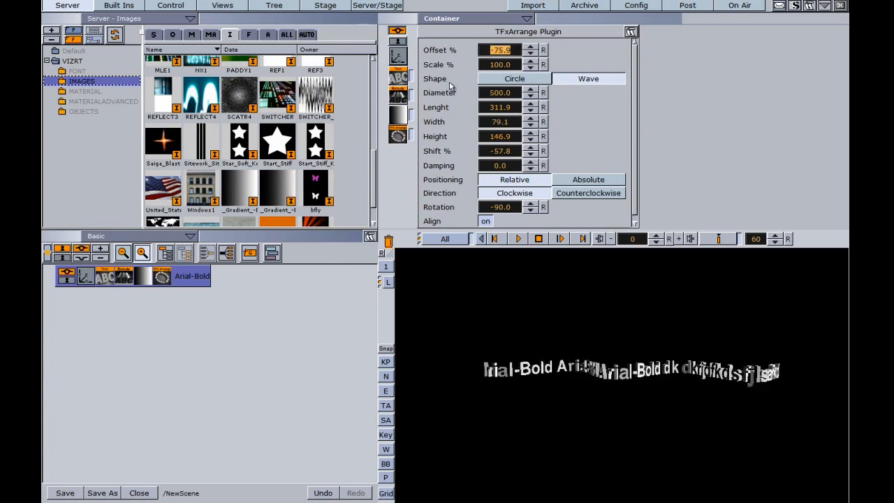
mouse_move(525, 124)
mouse_down()
mouse_move(391, 114)
mouse_move(489, 115)
mouse_move(512, 103)
mouse_move(495, 109)
mouse_move(483, 137)
mouse_move(533, 137)
mouse_up()
click(513, 95)
drag(487, 152, 467, 156)
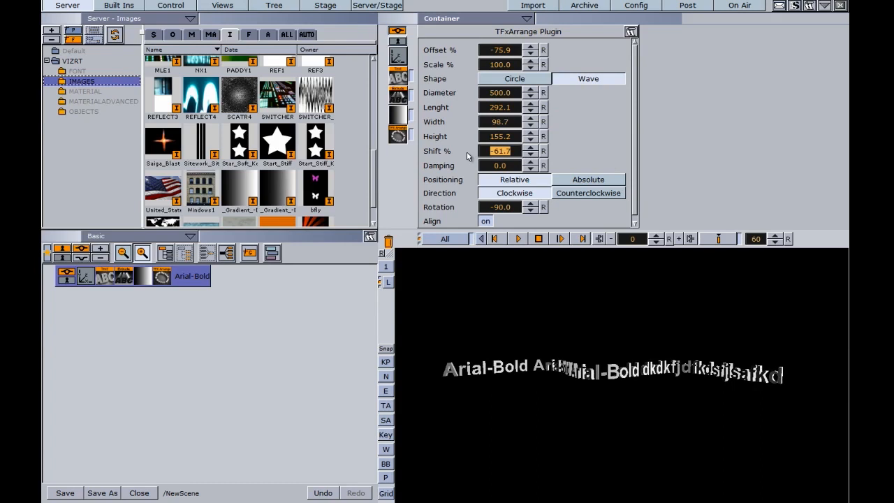
Step: Add the Webdings-Regular font to the scene as a new container and delete the Arial-Bold container
click(250, 35)
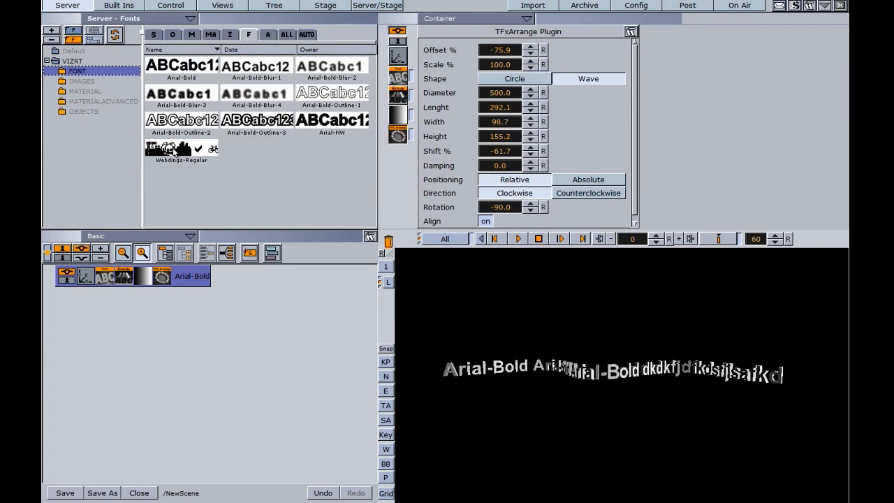
drag(178, 160, 200, 295)
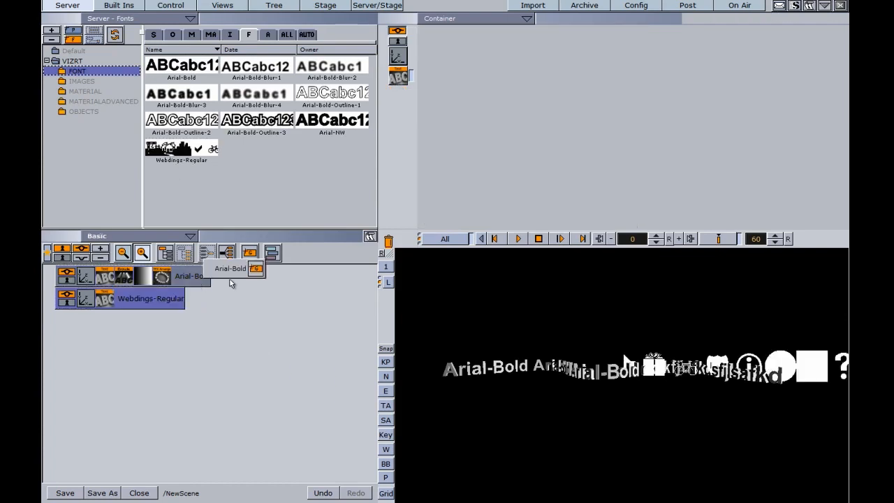
drag(389, 239, 388, 241)
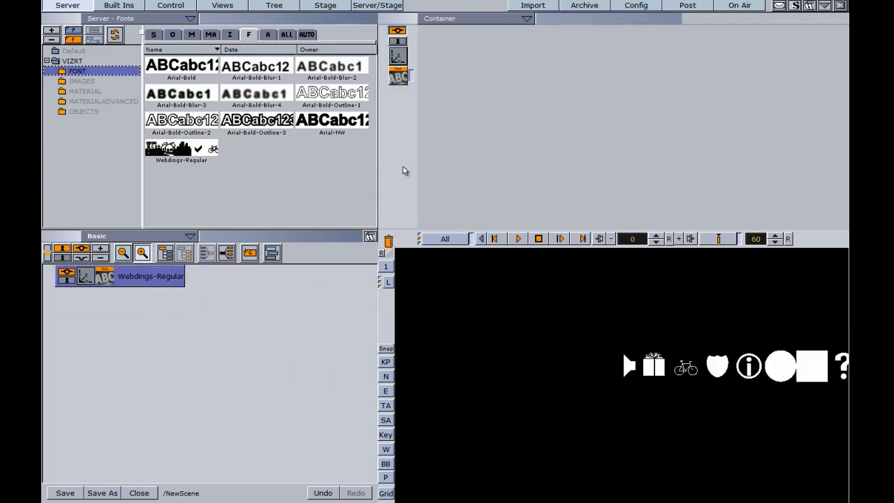
Step: Replace the Webdings-Regular container's text with "ccccccccccc"
click(398, 76)
triple_click(499, 41)
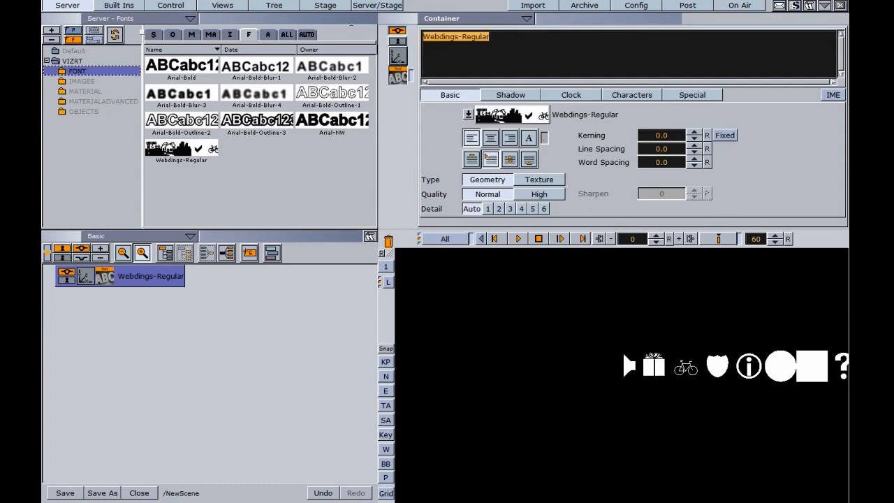
text(ccccccccccc)
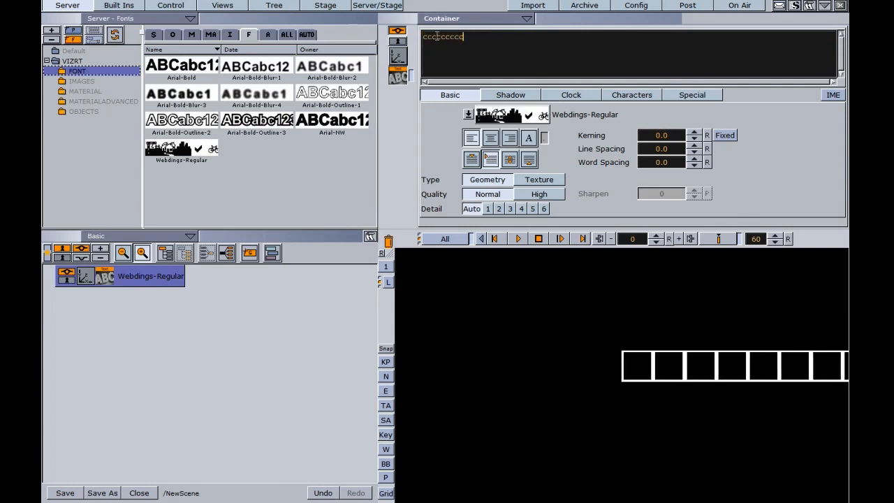
Step: Apply TFxArrange from the TextFx folder and Extrusion from the Global folder to the Webdings-Regular container
click(118, 6)
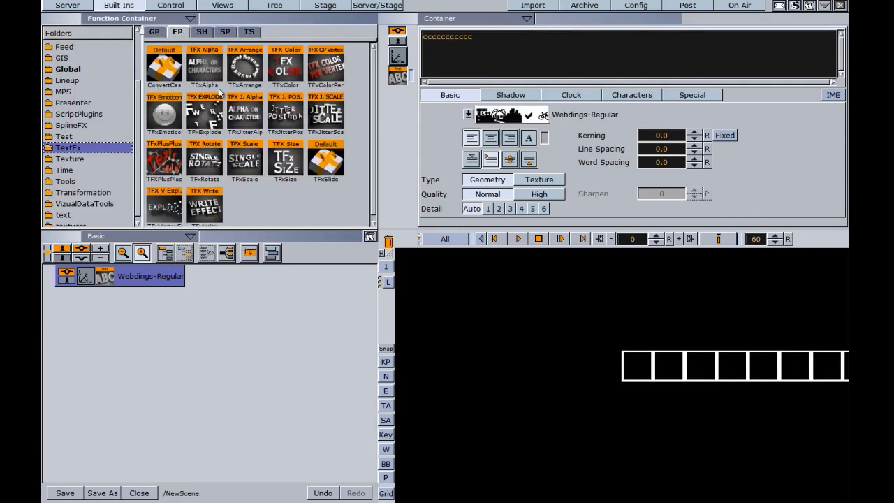
drag(242, 65, 149, 276)
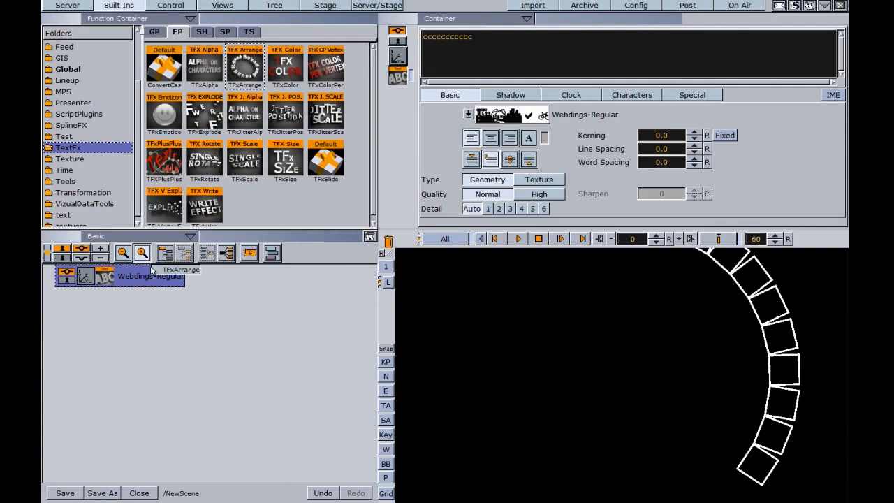
click(79, 7)
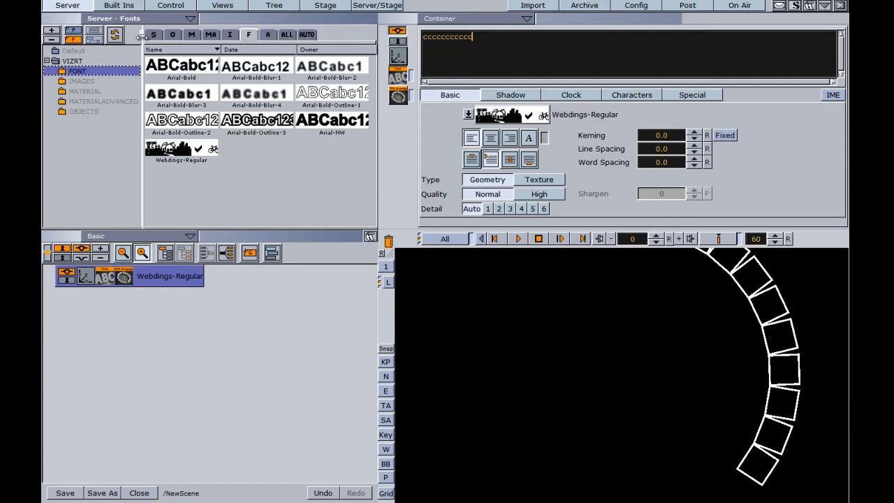
click(131, 6)
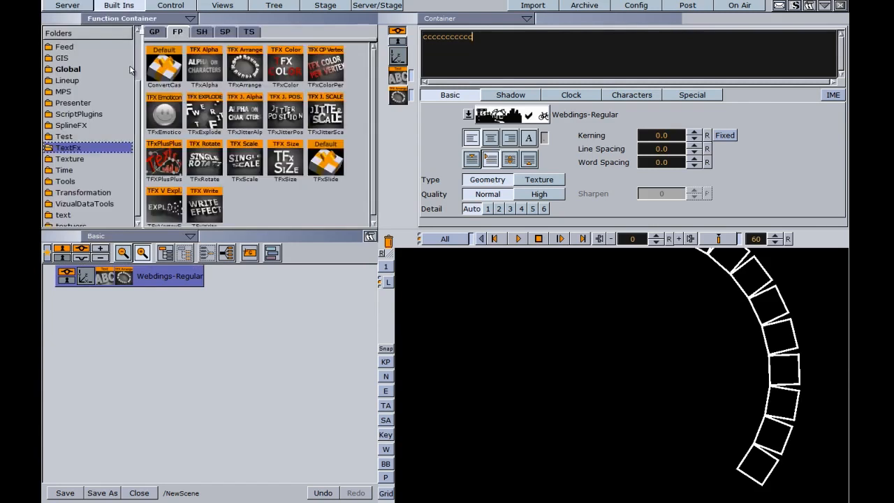
click(68, 69)
drag(325, 68, 176, 275)
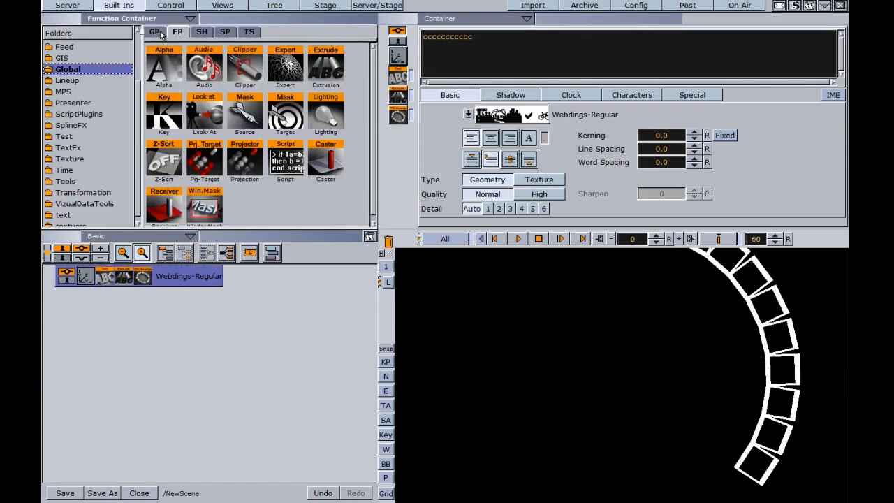
Step: Add the _Gradient_-BW1 image from IMAGES to the Webdings-Regular container and set its mapping to Reflection
click(77, 5)
click(229, 34)
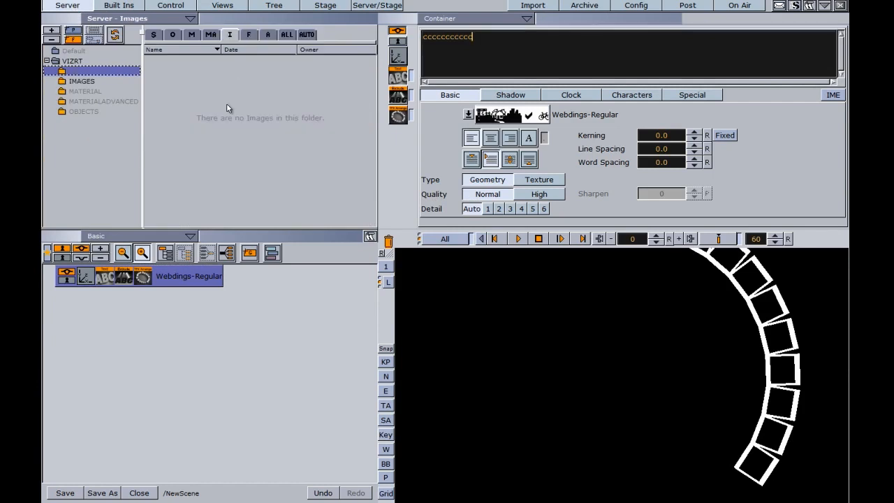
click(82, 81)
drag(377, 95, 374, 171)
drag(245, 224, 185, 276)
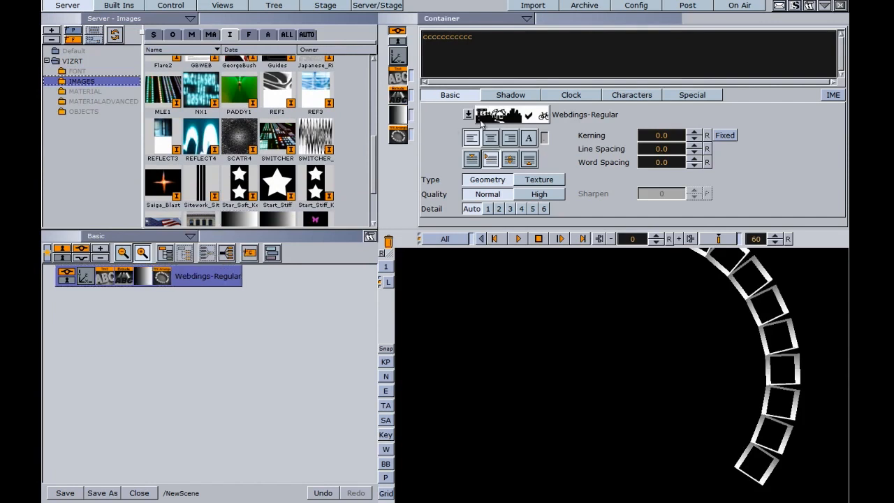
click(398, 115)
click(501, 103)
click(500, 114)
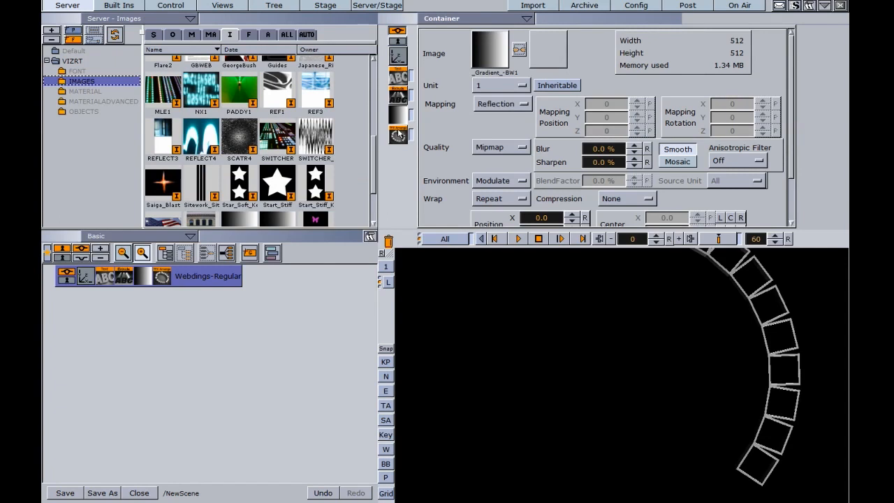
Step: Set the TFxArrange character rotation to 90 and rotate the Webdings-Regular container to about 76 degrees about X
click(399, 134)
drag(488, 209, 530, 221)
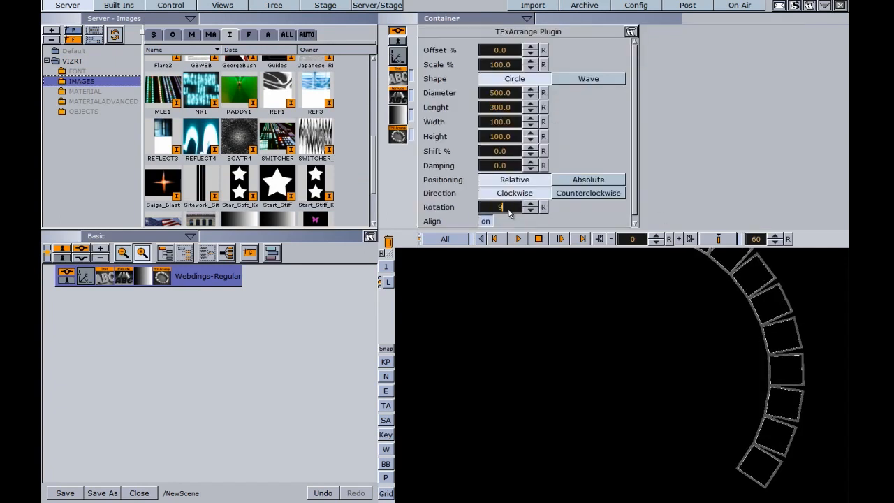
text(0)
key(Return)
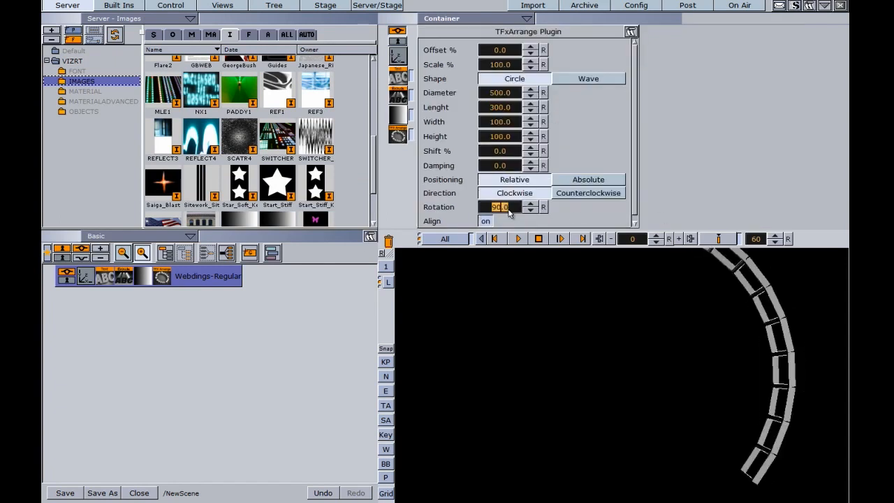
click(397, 56)
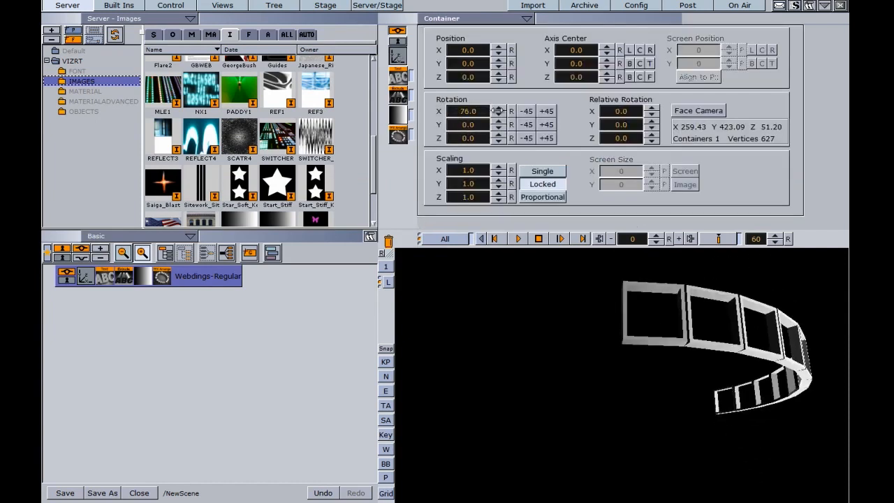